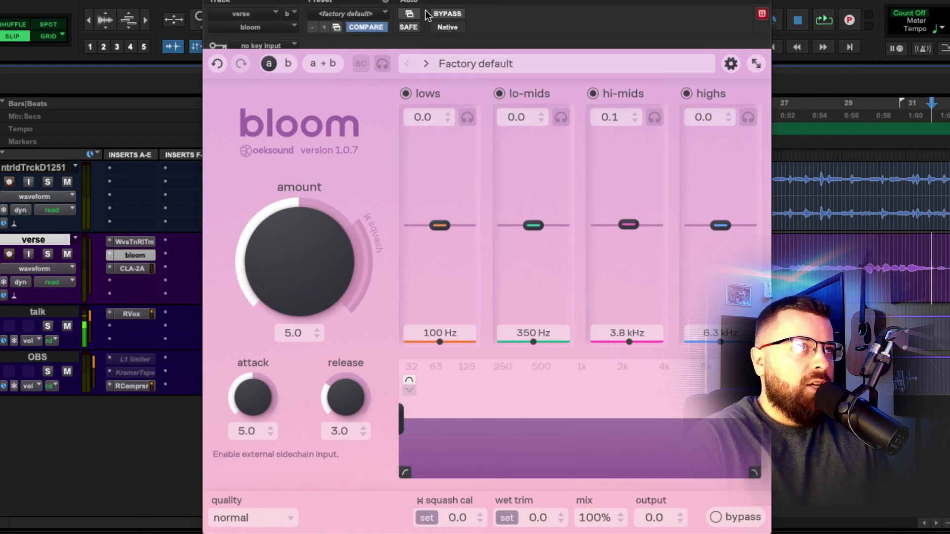
- Play the verse vocal and toggle the bloom plug-in's effect bypass to compare processed and unprocessed sound
{"action": "key", "text": "space"}
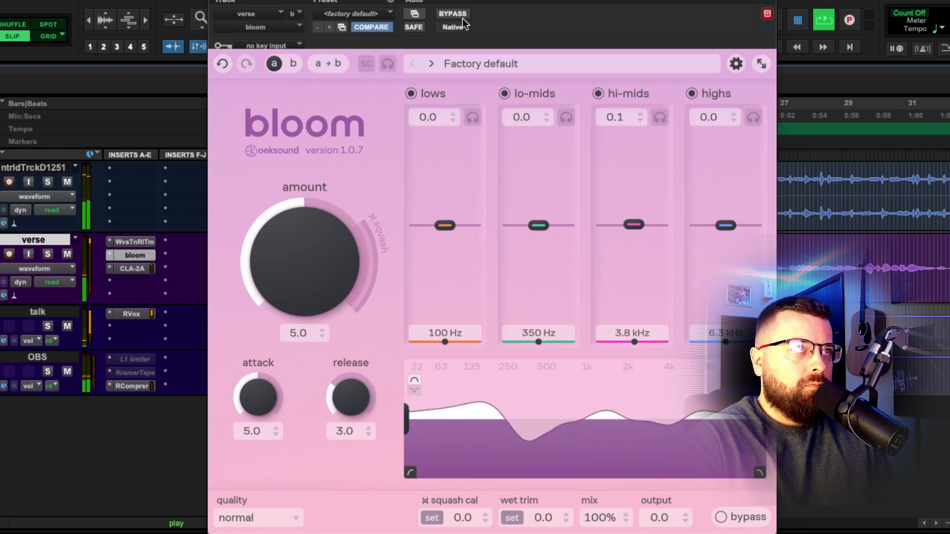
{"action": "left_click", "coordinate": [458, 16]}
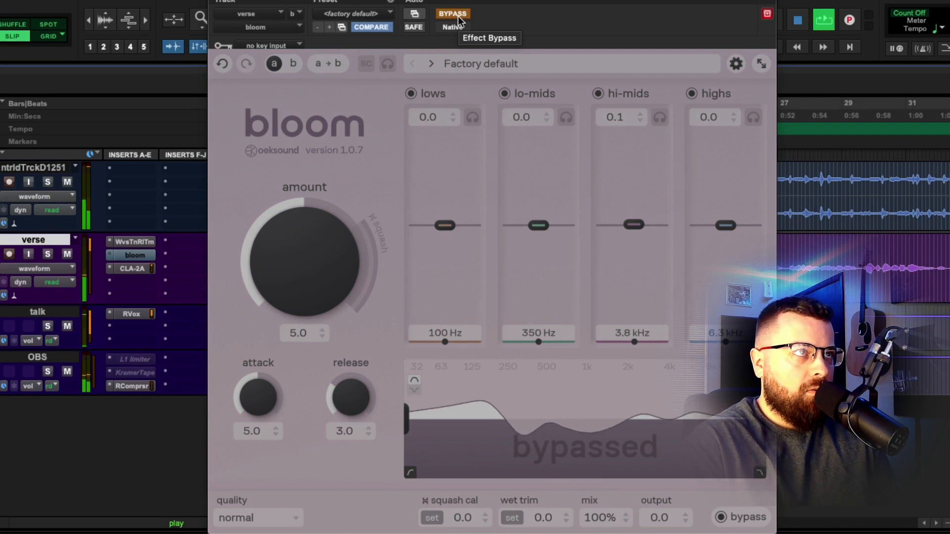
{"action": "left_click", "coordinate": [457, 14]}
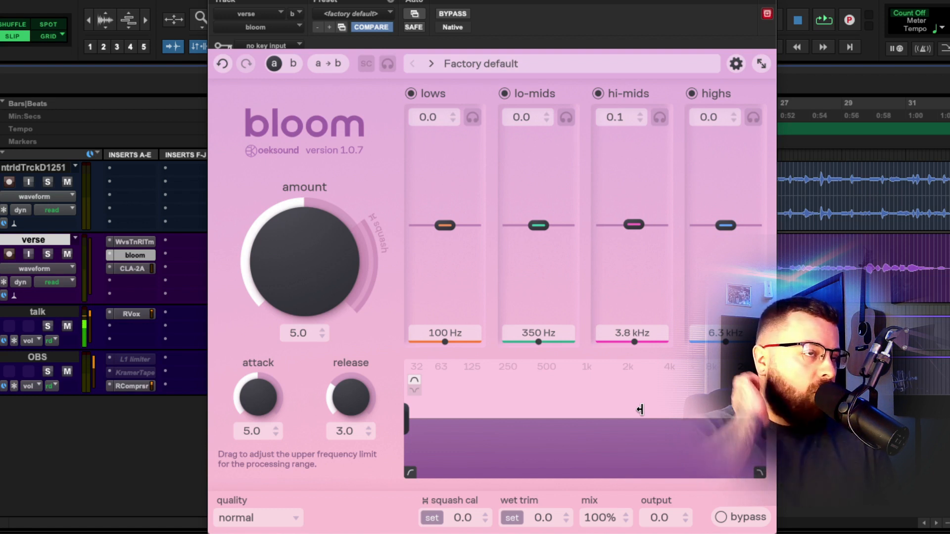
- Play the vocal and raise bloom's overall processing amount into the squash range, to 8.3
{"action": "key", "text": "space"}
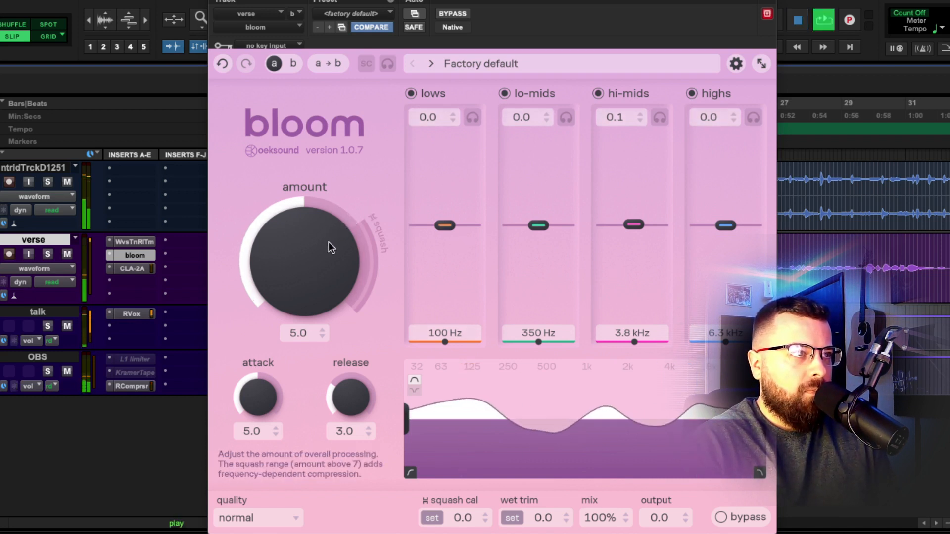
{"action": "left_click_drag", "start_coordinate": [329, 242], "coordinate": [352, 156]}
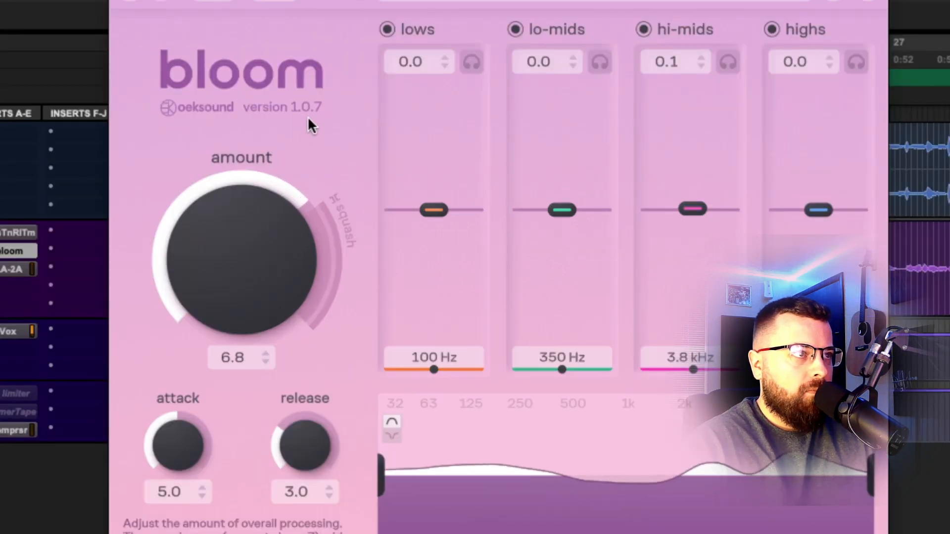
{"action": "mouse_move", "coordinate": [307, 115]}
{"action": "left_mouse_down"}
{"action": "mouse_move", "coordinate": [311, 95]}
{"action": "mouse_move", "coordinate": [307, 103]}
{"action": "left_mouse_up"}
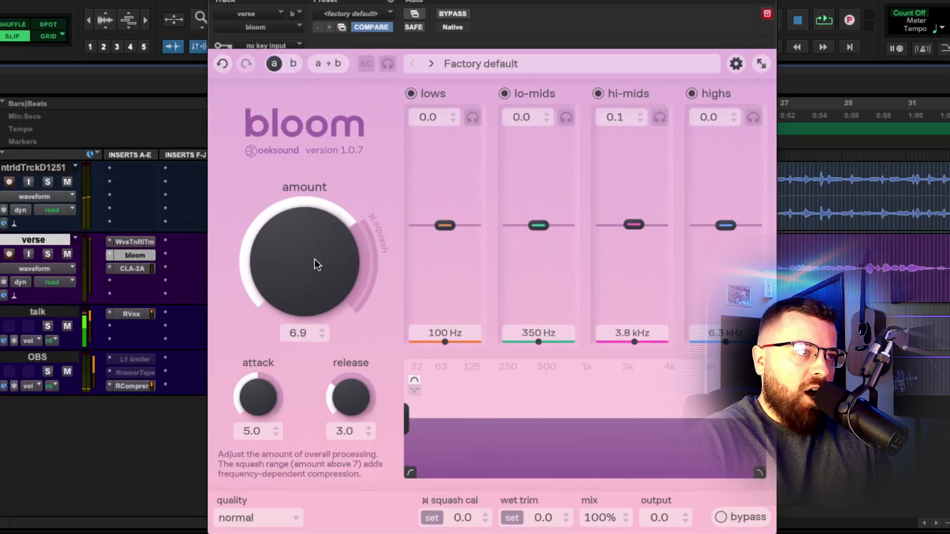
{"action": "left_click_drag", "start_coordinate": [313, 259], "coordinate": [319, 244]}
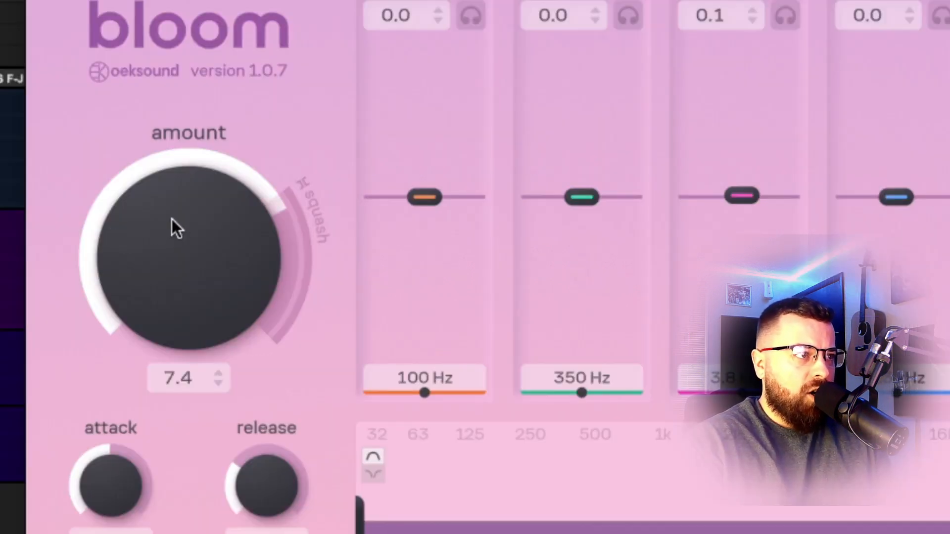
{"action": "left_click_drag", "start_coordinate": [177, 222], "coordinate": [202, 161]}
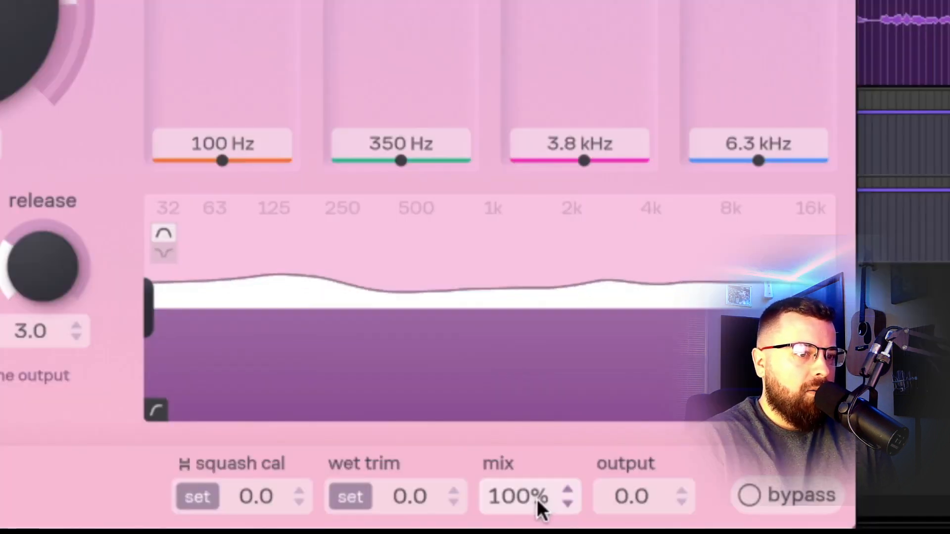
- Lower the wet/dry mix to 65% and compare the result with the plug-in bypassed and active
{"action": "left_click_drag", "start_coordinate": [613, 521], "coordinate": [612, 530]}
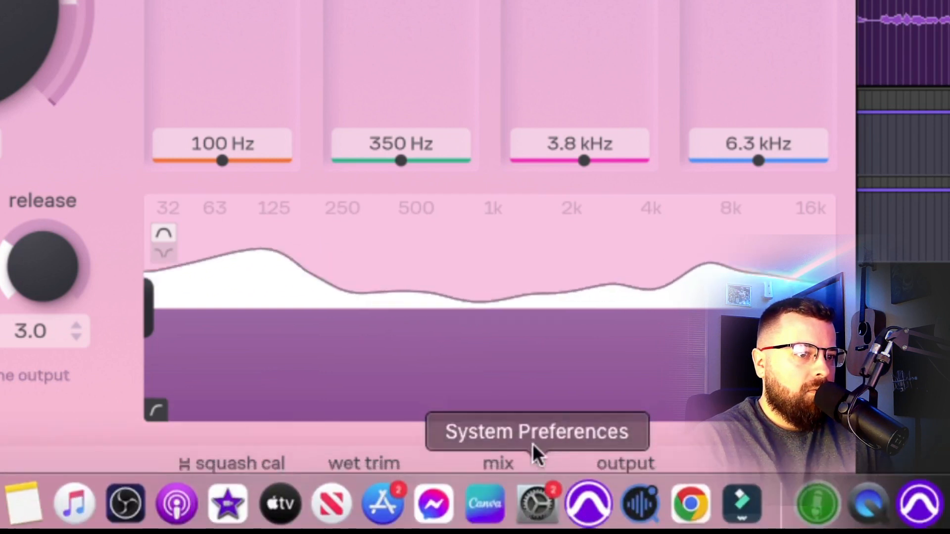
{"action": "mouse_move", "coordinate": [526, 500]}
{"action": "left_mouse_down"}
{"action": "mouse_move", "coordinate": [526, 520]}
{"action": "mouse_move", "coordinate": [526, 504]}
{"action": "left_mouse_up"}
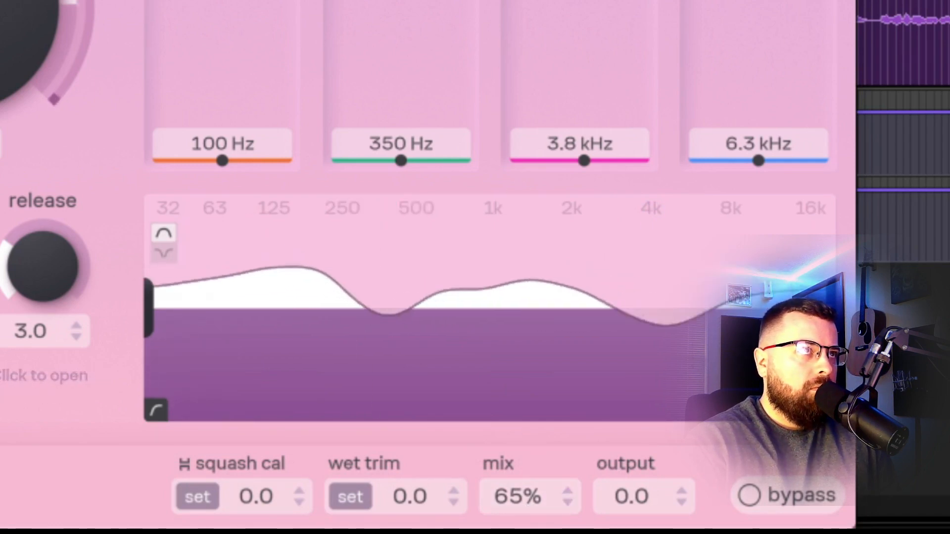
{"action": "left_click", "coordinate": [749, 496]}
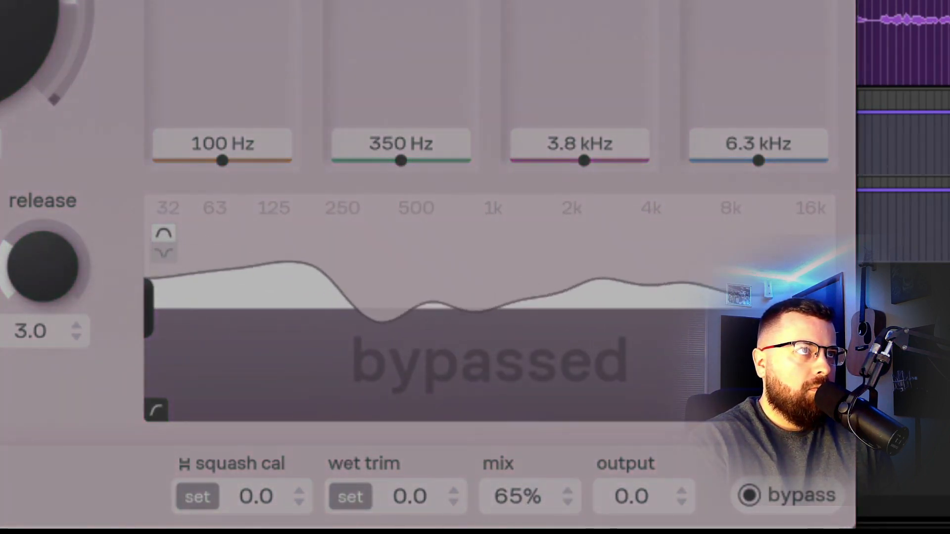
{"action": "left_click", "coordinate": [749, 496]}
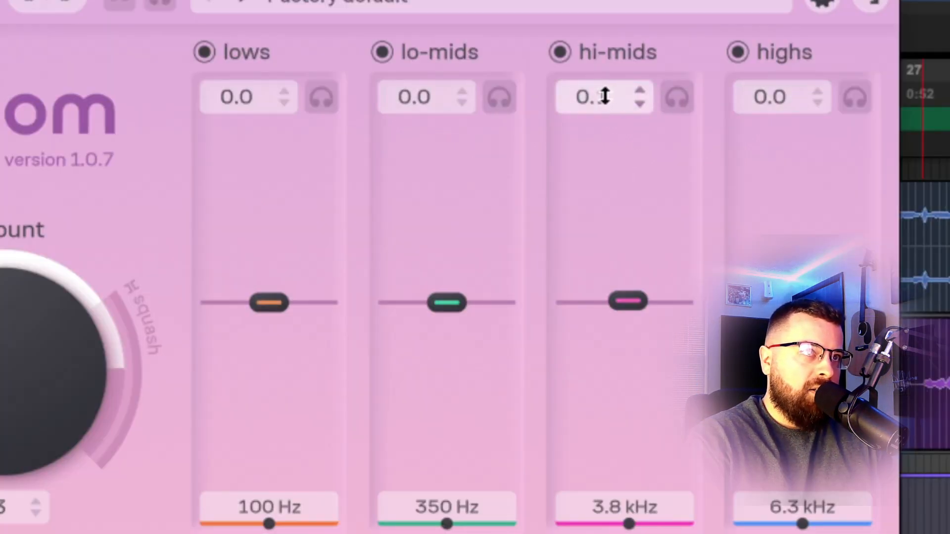
- Move the hi-mids band to 2.5 kHz, trying a boost of up to 3.0 before cutting it to -1.0
{"action": "mouse_move", "coordinate": [604, 102]}
{"action": "left_mouse_down"}
{"action": "mouse_move", "coordinate": [619, 74]}
{"action": "mouse_move", "coordinate": [618, 97]}
{"action": "left_mouse_up"}
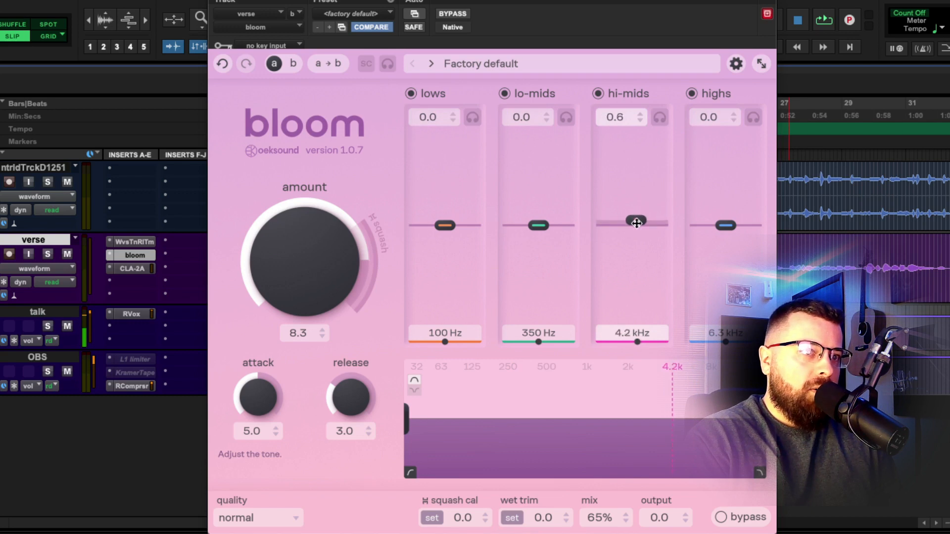
{"action": "left_click_drag", "start_coordinate": [636, 223], "coordinate": [636, 211]}
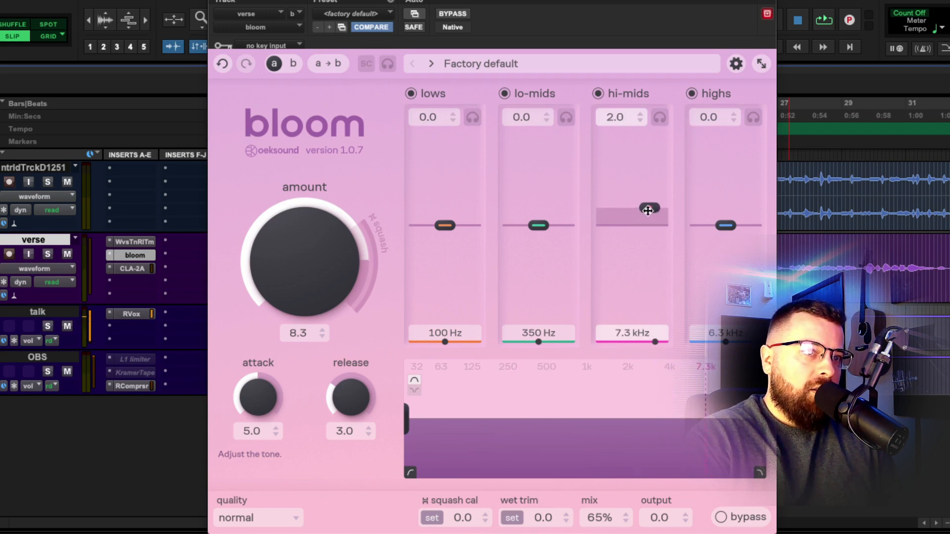
{"action": "left_click_drag", "start_coordinate": [605, 209], "coordinate": [624, 208]}
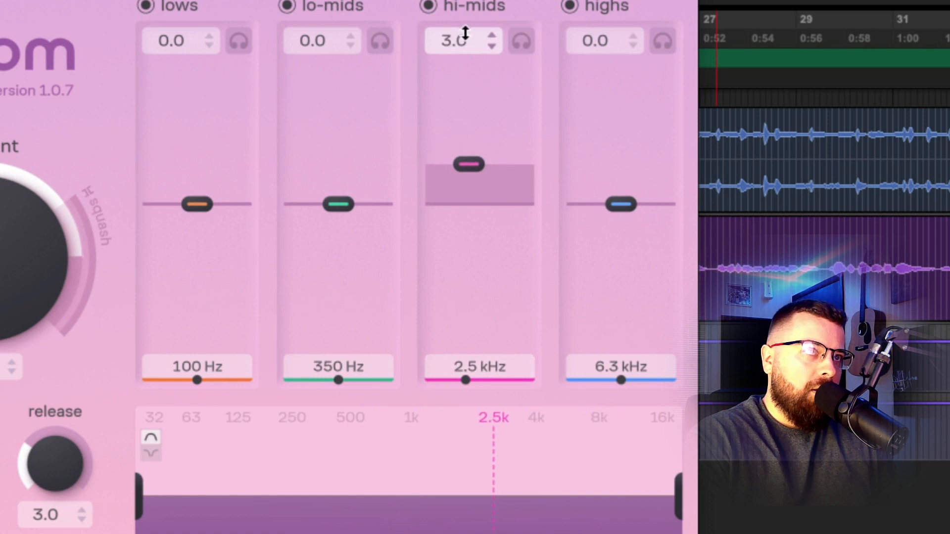
{"action": "left_click_drag", "start_coordinate": [465, 34], "coordinate": [455, 80]}
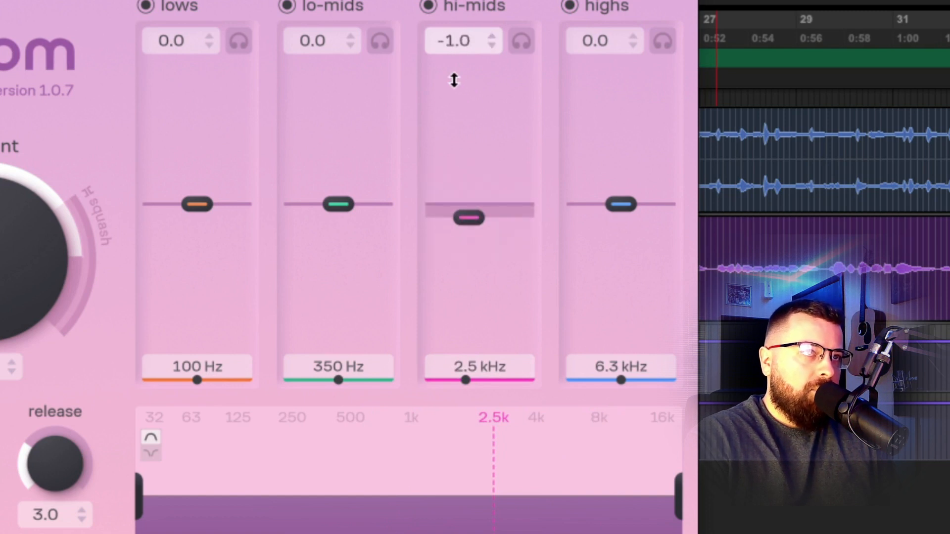
- Play the vocal, audition the hi-mids band in solo and set it to 2.5 at 2.6 kHz
{"action": "key", "text": "space"}
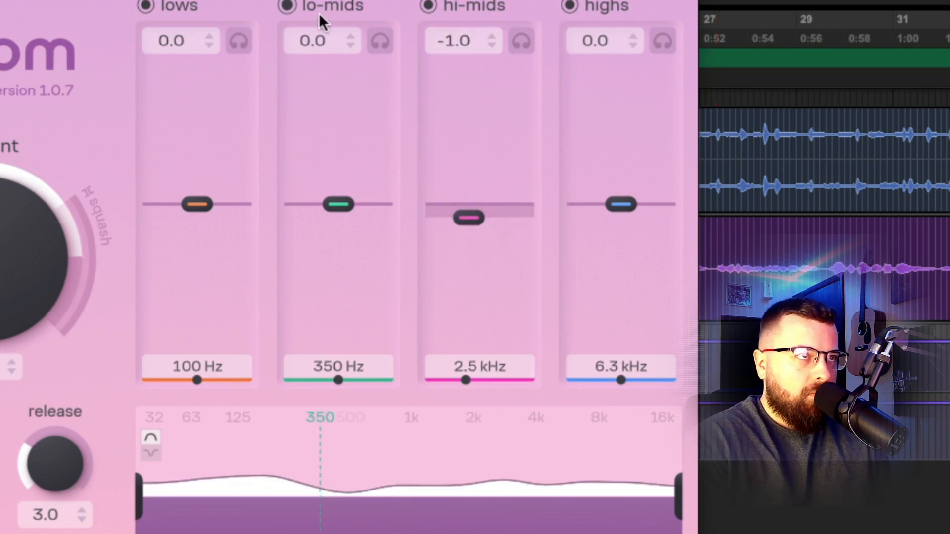
{"action": "left_click_drag", "start_coordinate": [466, 42], "coordinate": [469, 23]}
{"action": "left_click", "coordinate": [523, 41]}
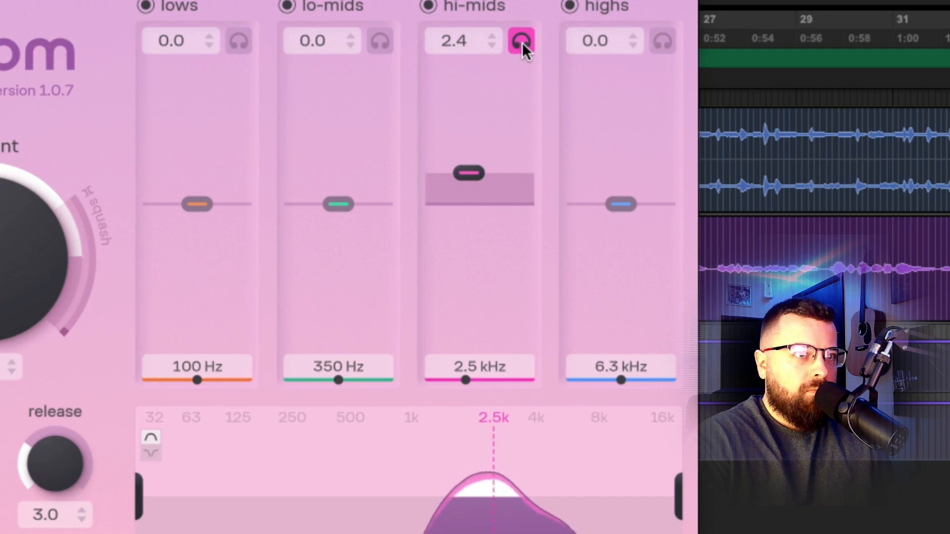
{"action": "left_click", "coordinate": [521, 42]}
{"action": "left_click_drag", "start_coordinate": [467, 174], "coordinate": [469, 172]}
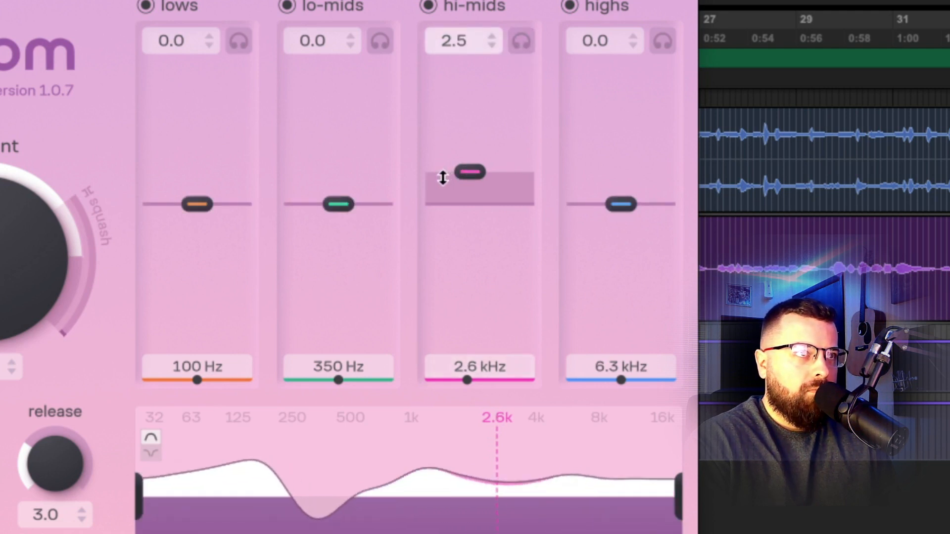
- Cut the lo-mids band to -4.3 at 360 Hz, auditioning it in solo, and reduce the overall amount to 7.0
{"action": "left_click_drag", "start_coordinate": [351, 203], "coordinate": [328, 266]}
{"action": "left_click_drag", "start_coordinate": [316, 41], "coordinate": [316, 53]}
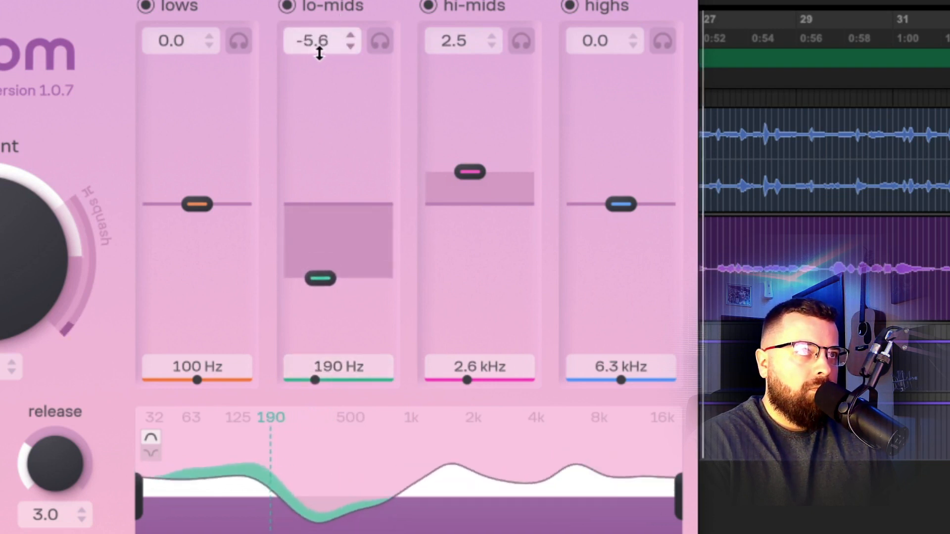
{"action": "left_click", "coordinate": [383, 40]}
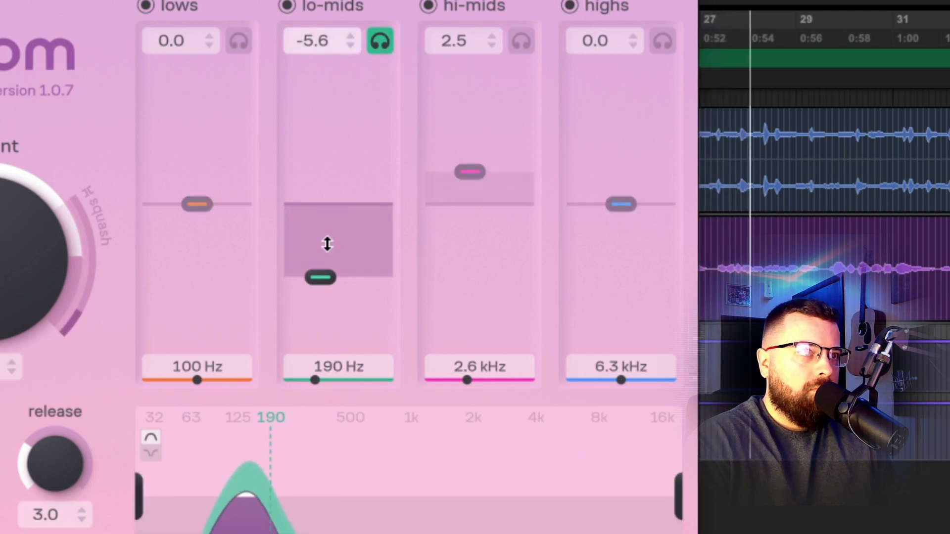
{"action": "left_click_drag", "start_coordinate": [320, 277], "coordinate": [339, 276]}
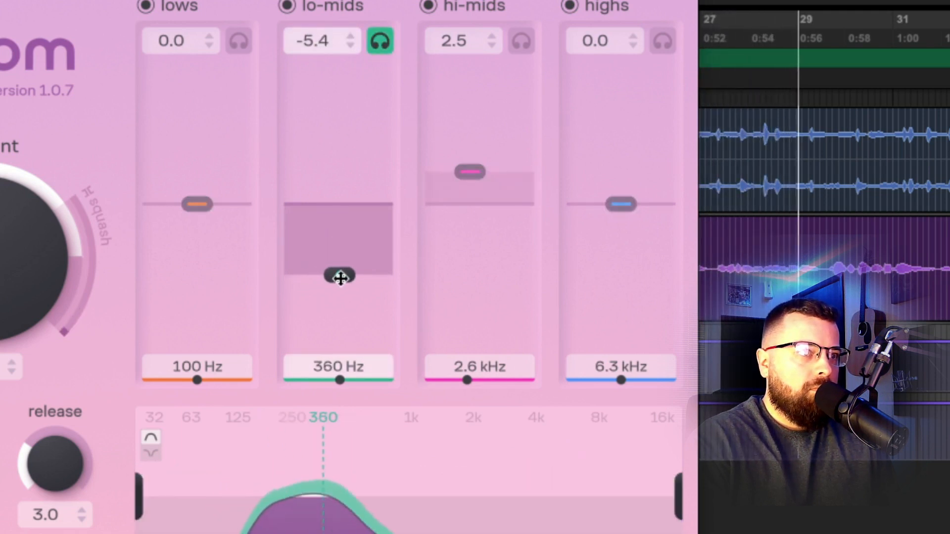
{"action": "left_click", "coordinate": [380, 42]}
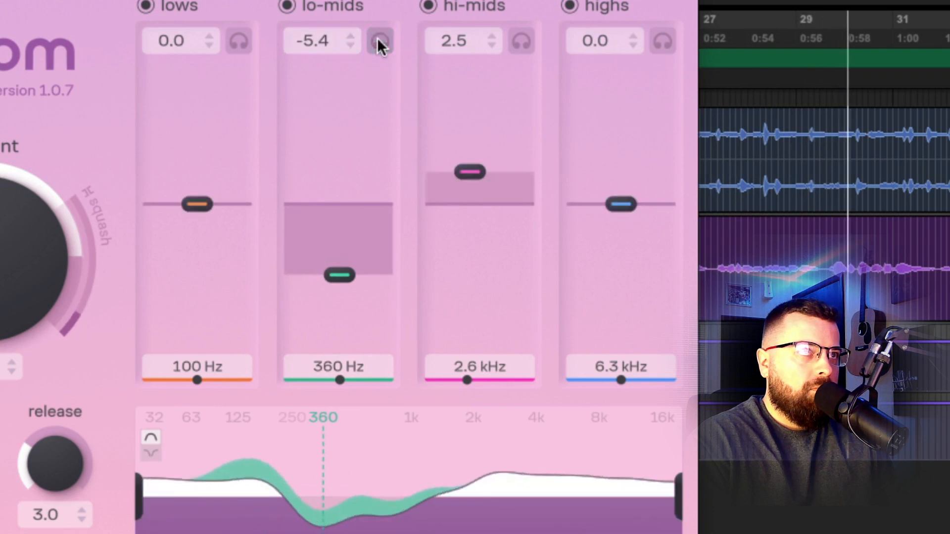
{"action": "mouse_move", "coordinate": [337, 53]}
{"action": "left_mouse_down"}
{"action": "mouse_move", "coordinate": [348, 31]}
{"action": "mouse_move", "coordinate": [333, 34]}
{"action": "left_mouse_up"}
{"action": "left_click_drag", "start_coordinate": [192, 267], "coordinate": [145, 354]}
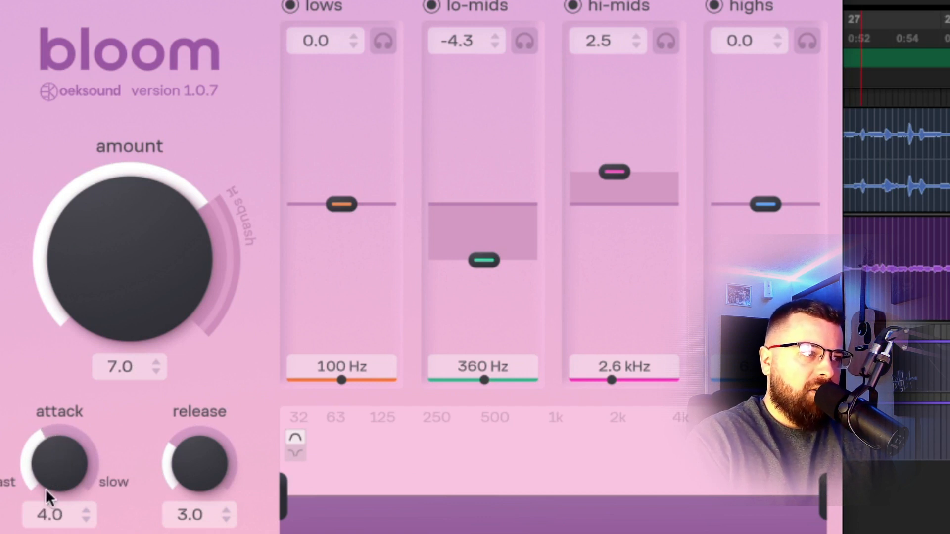
- Set the attack to 4.3 and the release to 4.2
{"action": "left_click_drag", "start_coordinate": [47, 495], "coordinate": [47, 529]}
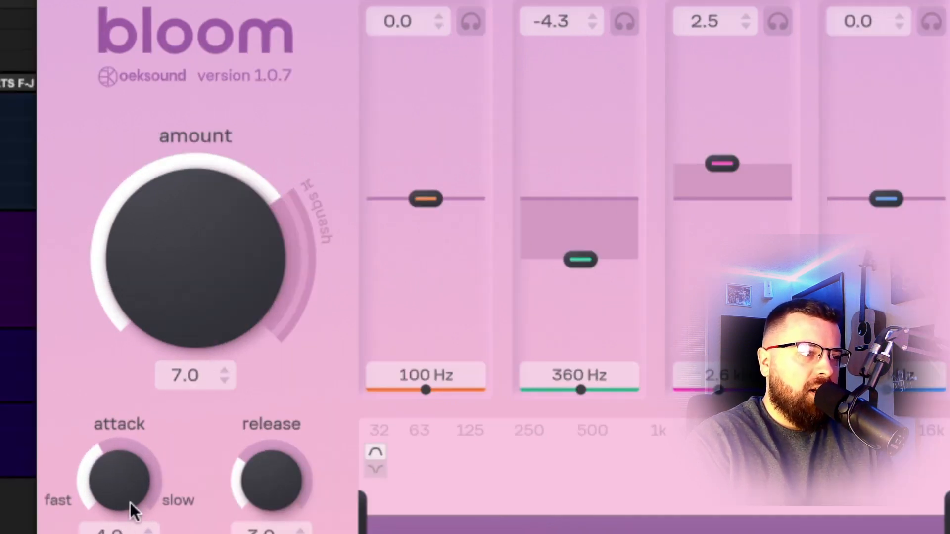
{"action": "scroll", "coordinate": [130, 503], "scroll_direction": "up", "scroll_amount": 1}
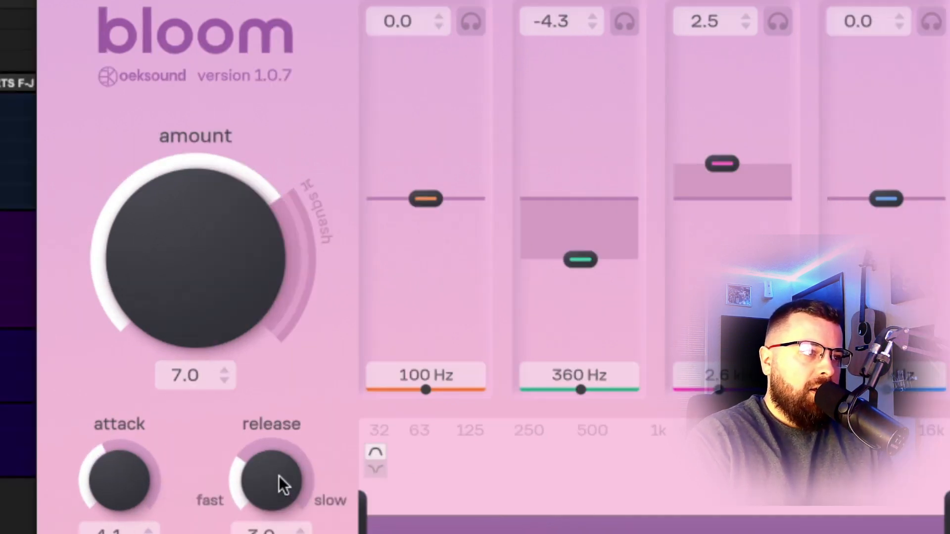
{"action": "left_click_drag", "start_coordinate": [277, 479], "coordinate": [284, 467]}
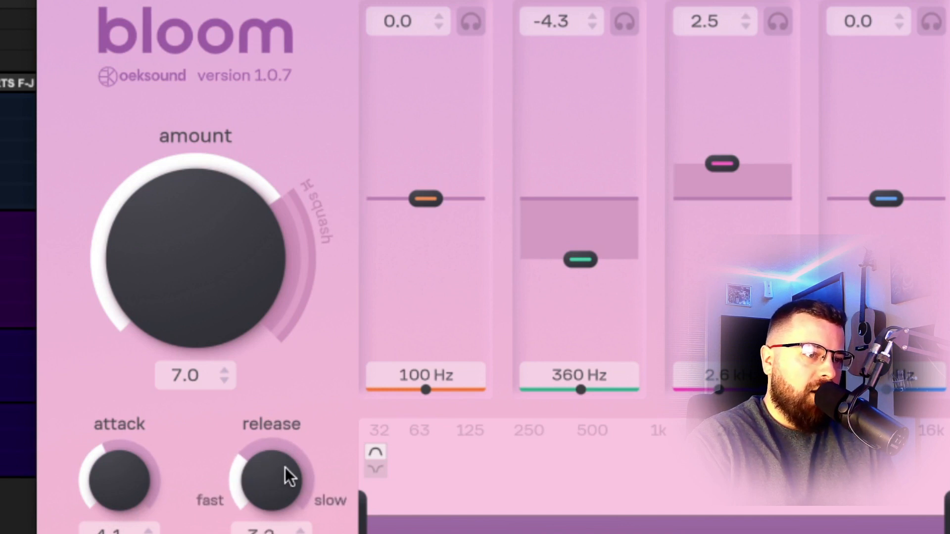
{"action": "left_click_drag", "start_coordinate": [278, 477], "coordinate": [296, 434]}
{"action": "mouse_move", "coordinate": [120, 474]}
{"action": "left_mouse_down"}
{"action": "mouse_move", "coordinate": [117, 505]}
{"action": "mouse_move", "coordinate": [141, 464]}
{"action": "left_mouse_up"}
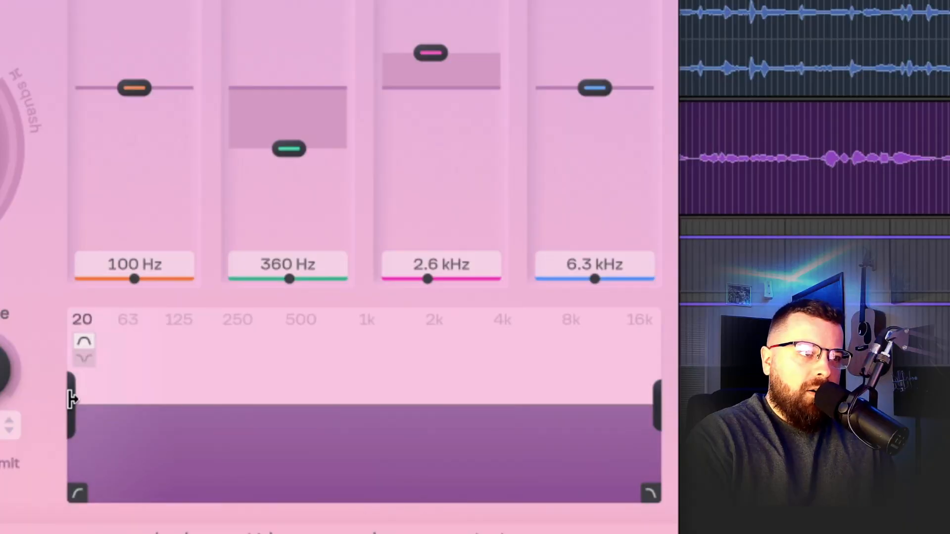
- Limit the processing range to about 250 Hz through 5.3 kHz and deepen the lo-mids cut, moving that band to 400 Hz
{"action": "left_click_drag", "start_coordinate": [361, 503], "coordinate": [505, 511]}
{"action": "left_click_drag", "start_coordinate": [217, 399], "coordinate": [214, 397]}
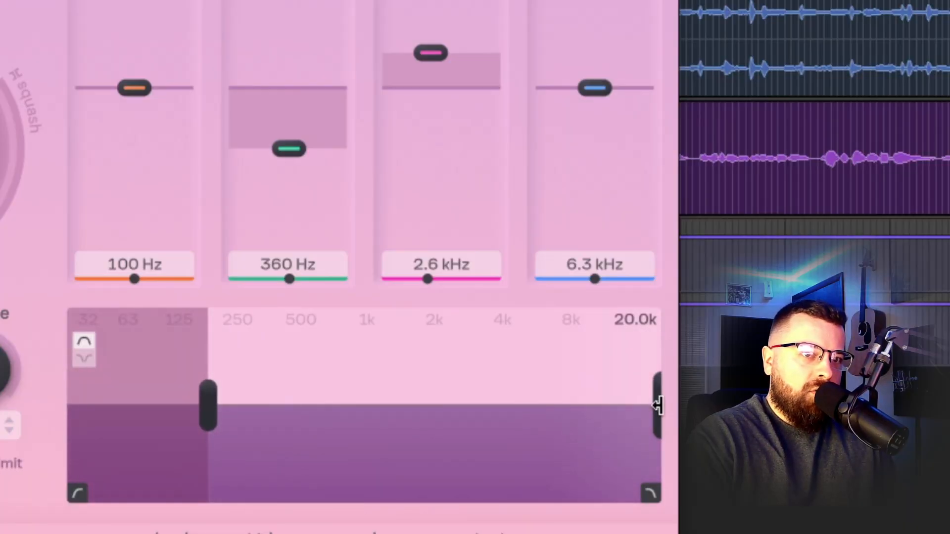
{"action": "mouse_move", "coordinate": [657, 406]}
{"action": "left_mouse_down"}
{"action": "mouse_move", "coordinate": [522, 416]}
{"action": "mouse_move", "coordinate": [541, 416]}
{"action": "left_mouse_up"}
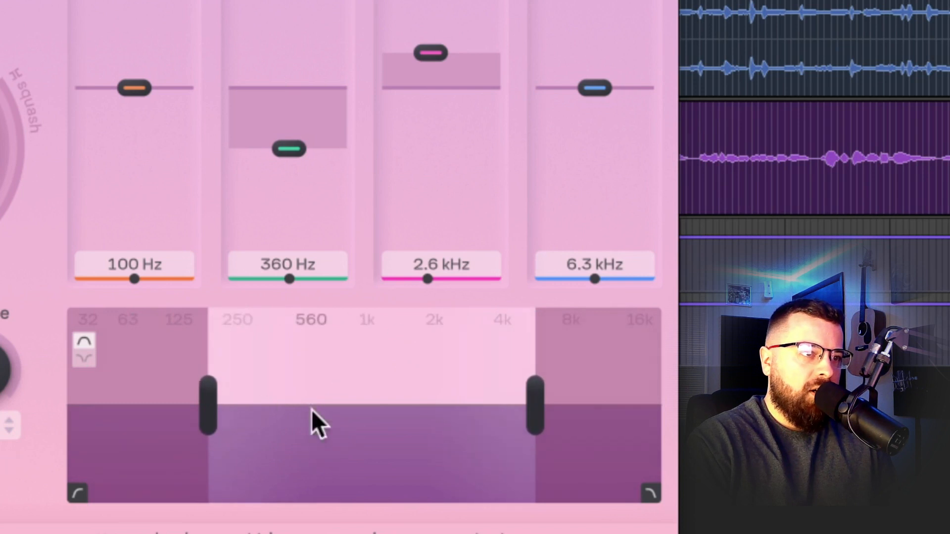
{"action": "left_click_drag", "start_coordinate": [208, 393], "coordinate": [240, 388]}
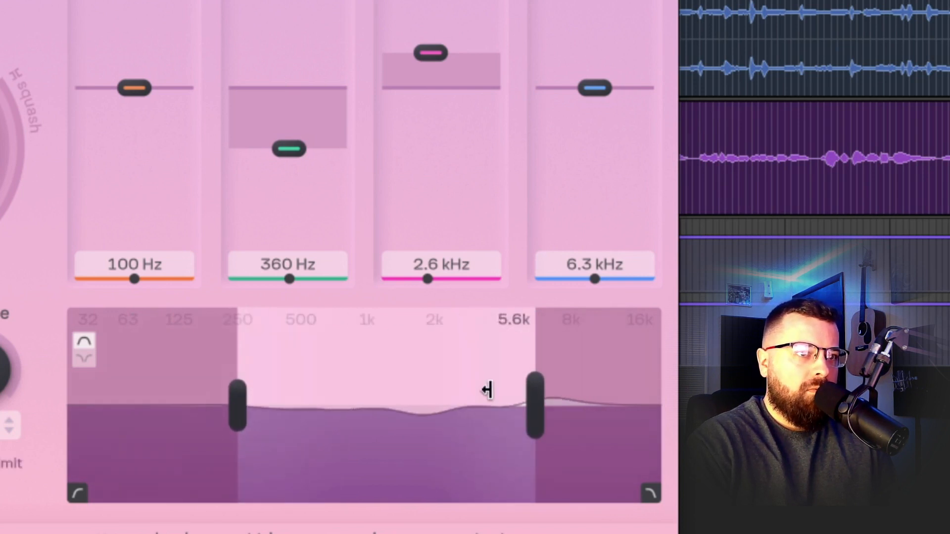
{"action": "mouse_move", "coordinate": [533, 392]}
{"action": "left_mouse_down"}
{"action": "mouse_move", "coordinate": [522, 403]}
{"action": "mouse_move", "coordinate": [530, 399]}
{"action": "left_mouse_up"}
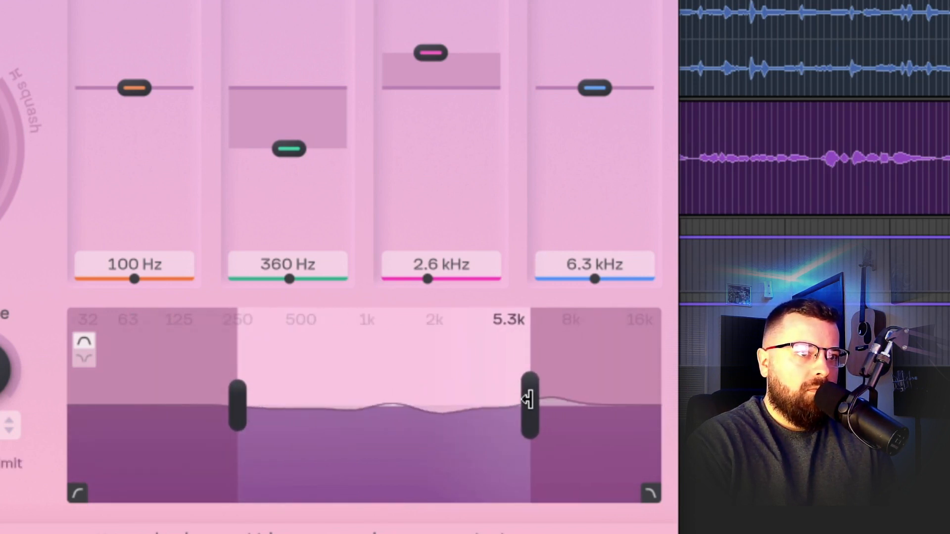
{"action": "left_click_drag", "start_coordinate": [288, 149], "coordinate": [290, 204]}
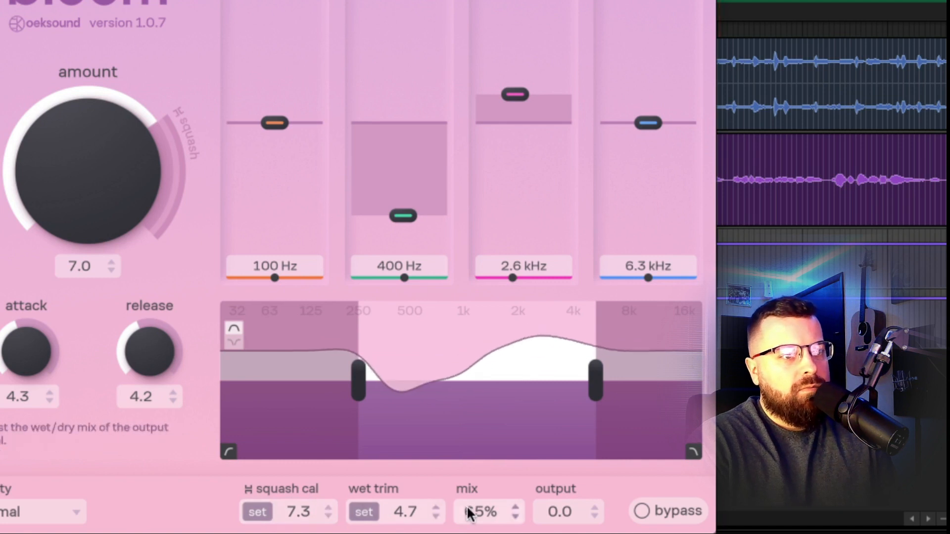
- Set the wet/dry mix to 90% and compare the vocal with the plug-in bypassed and active
{"action": "left_click_drag", "start_coordinate": [497, 497], "coordinate": [510, 482]}
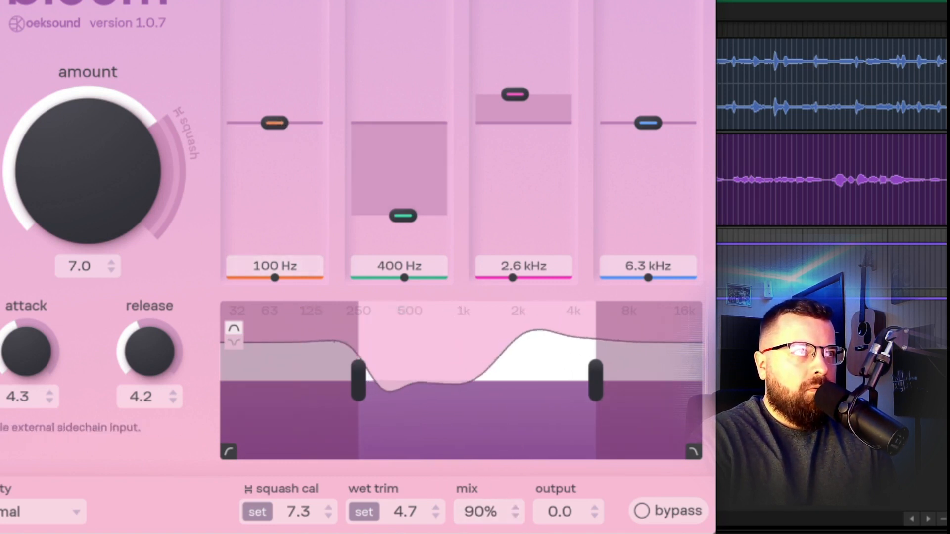
{"action": "left_click", "coordinate": [642, 511]}
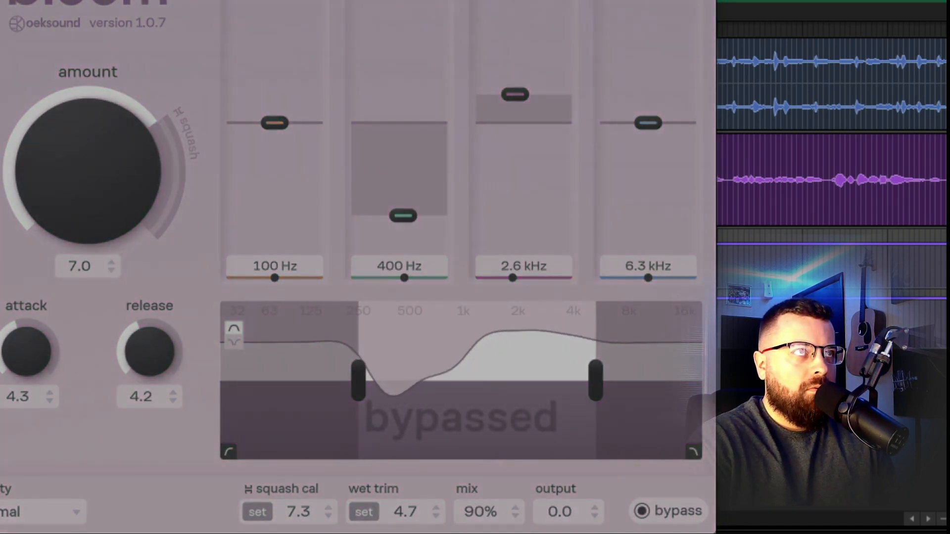
{"action": "left_click", "coordinate": [641, 511]}
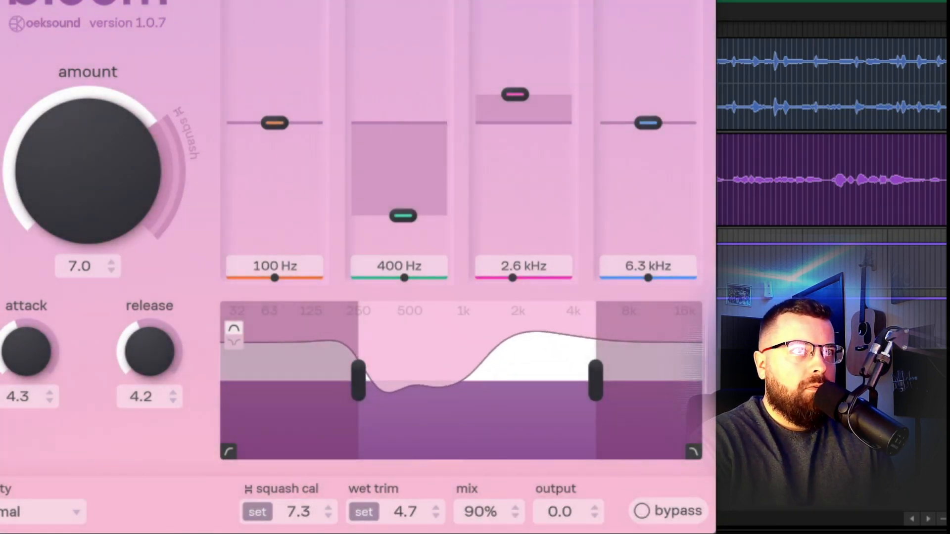